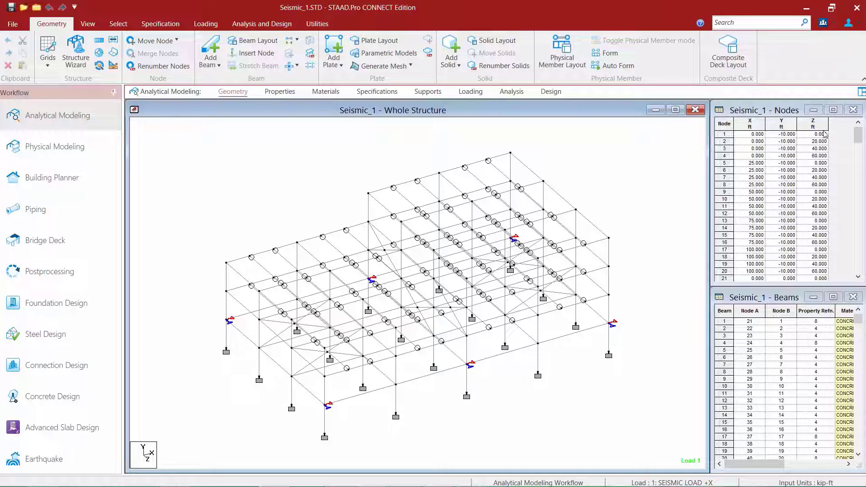
On the Loading page, expand Definitions, Reference Load Definitions and Load Cases Details.
click(478, 97)
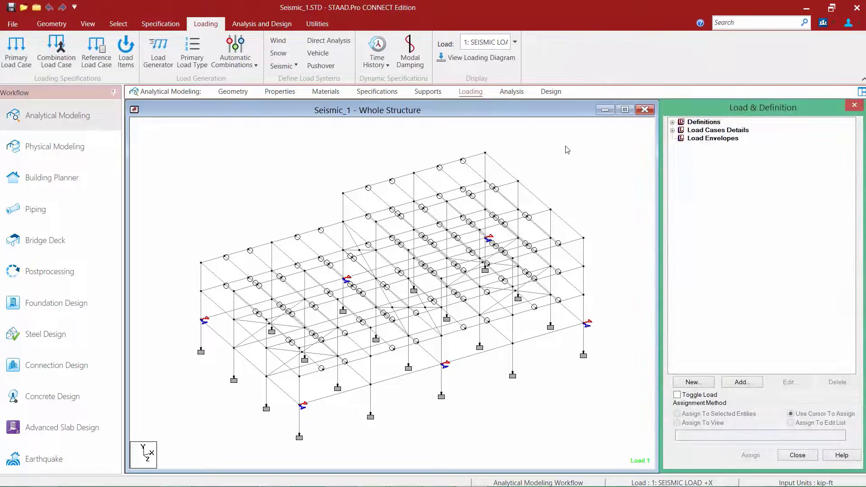
click(672, 122)
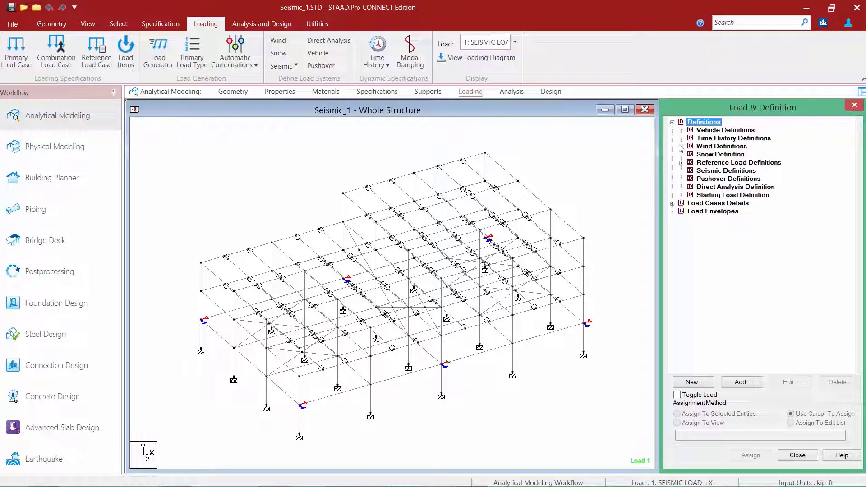
click(682, 163)
click(673, 228)
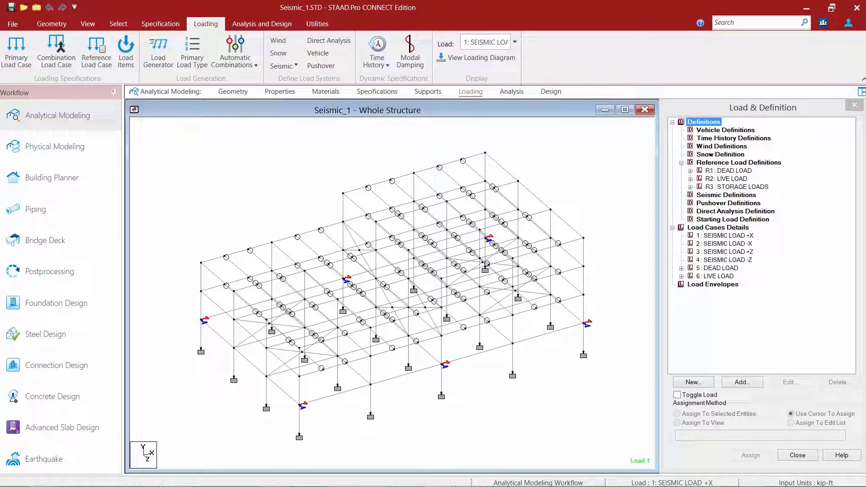
Add a new seismic definition of type IBC 2012 ASCE 7-10.
click(700, 198)
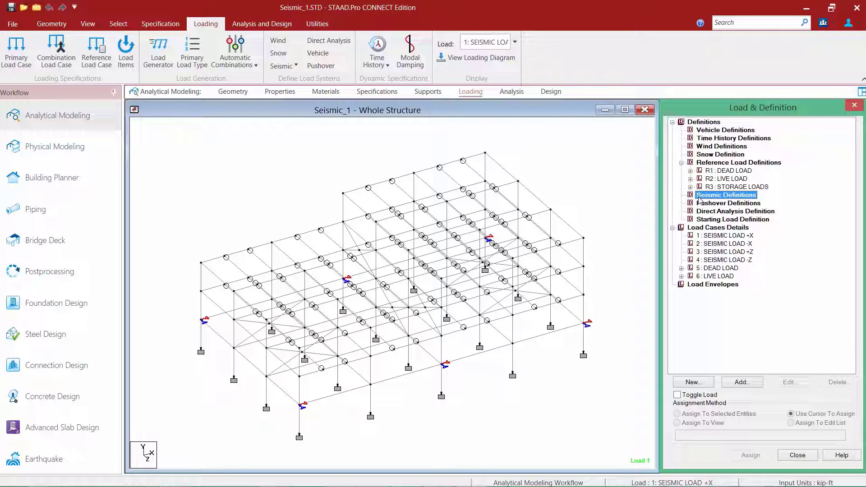
click(733, 384)
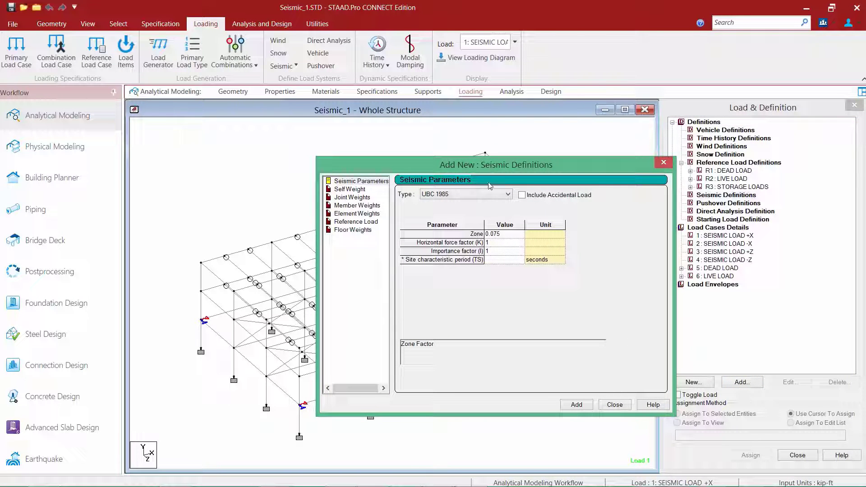
click(469, 196)
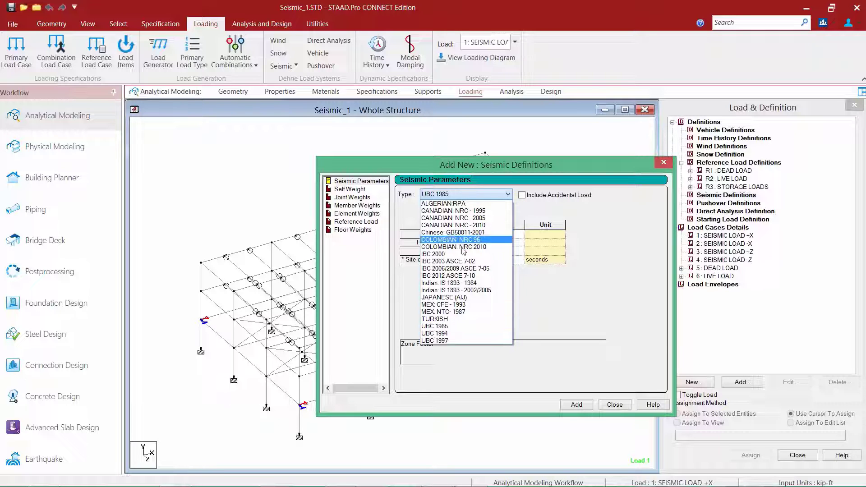
click(451, 276)
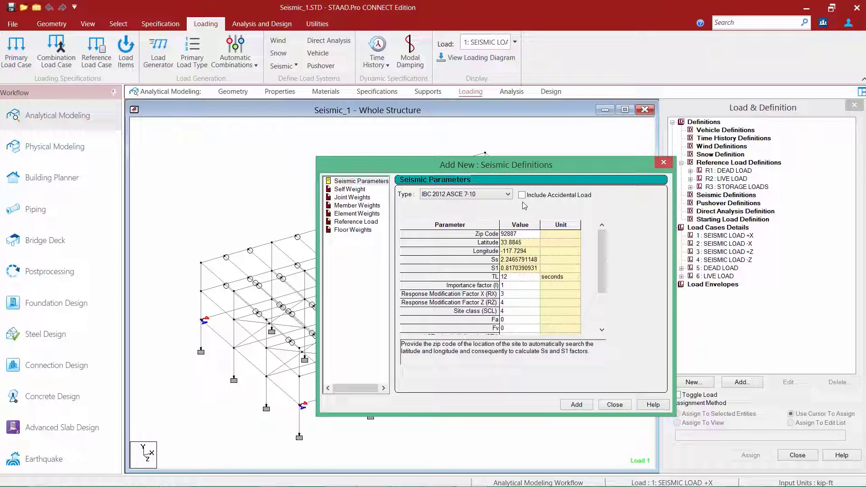
Clear the Latitude value and enter zip code 92887.
click(527, 234)
key(BackSpace)
key(BackSpace)
key(BackSpace)
key(BackSpace)
key(BackSpace)
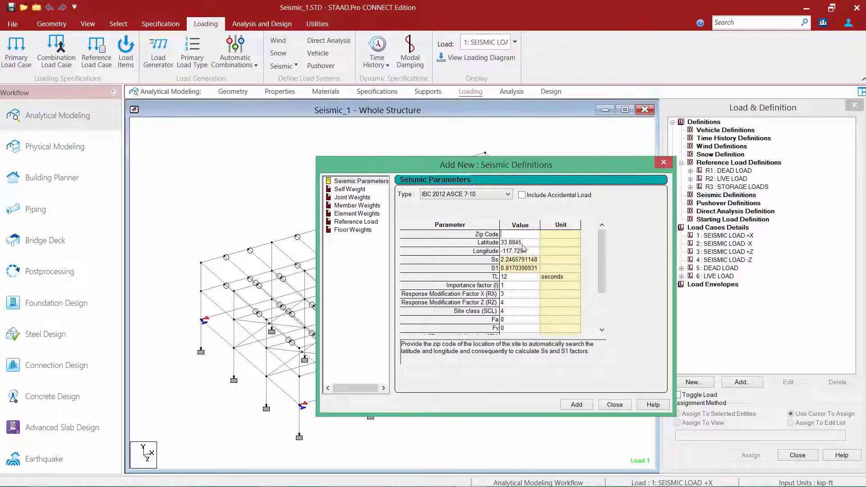
click(527, 244)
double_click(527, 244)
key(BackSpace)
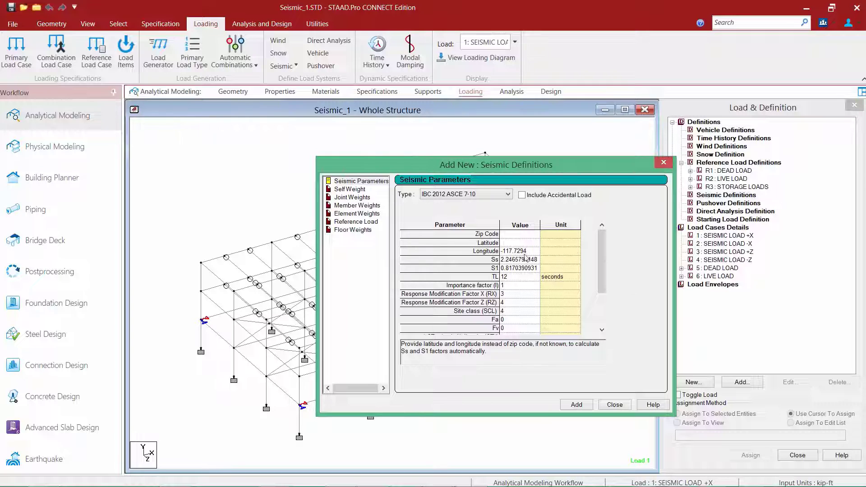
click(510, 260)
click(511, 269)
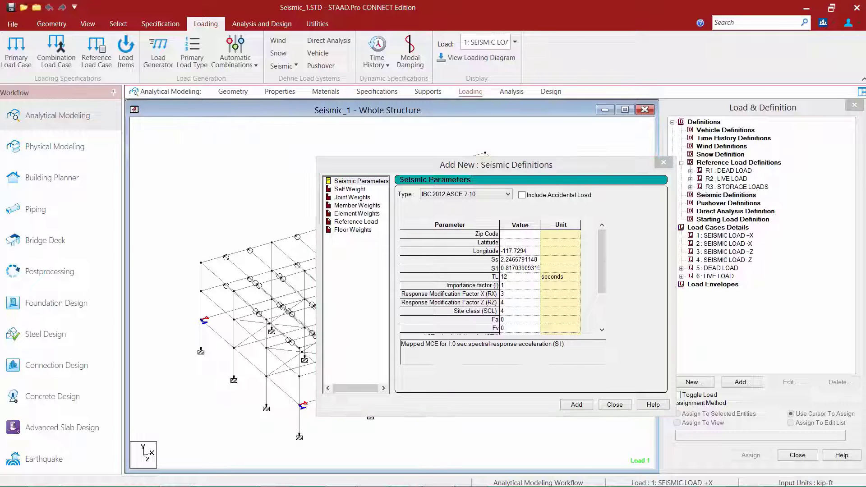
click(522, 238)
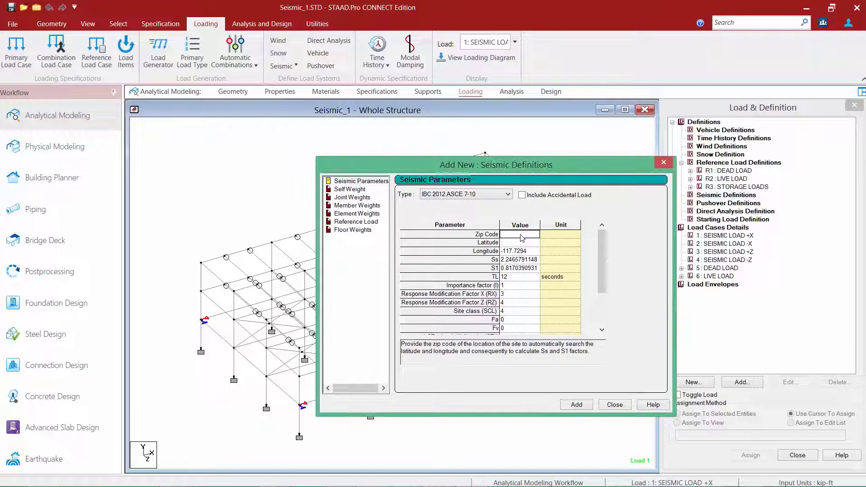
text(92)
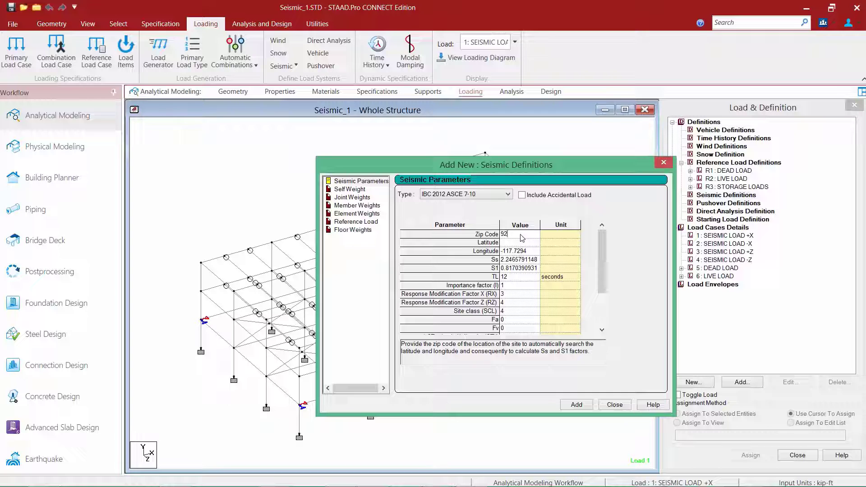
text(887)
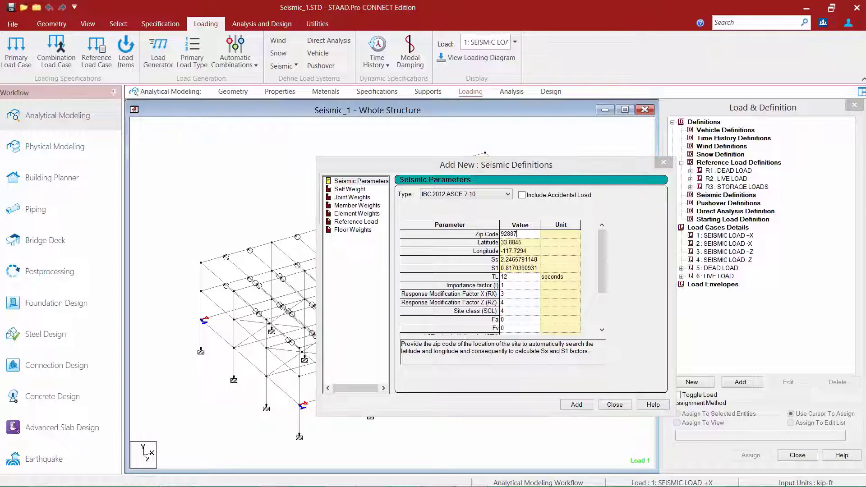
Set TL to 8 seconds, RZ to 3 and site class to 3.
click(517, 277)
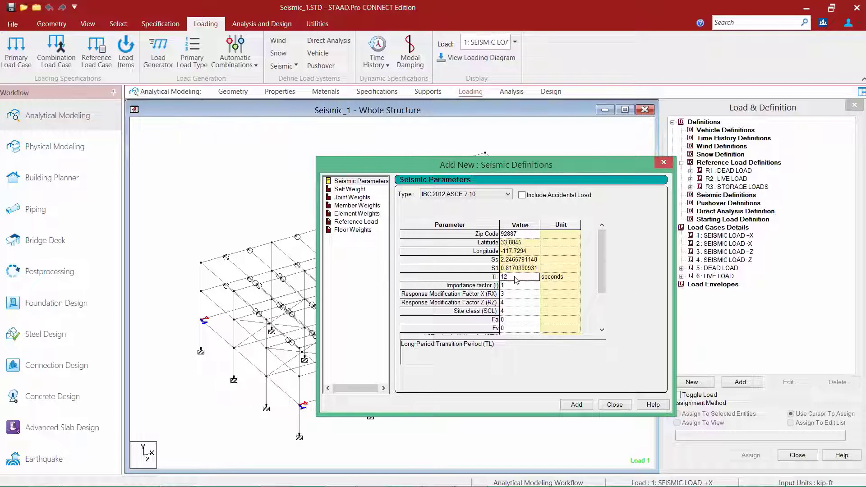
key(BackSpace)
key(BackSpace)
text(8)
click(515, 287)
click(512, 303)
key(BackSpace)
text(3)
click(515, 311)
click(514, 312)
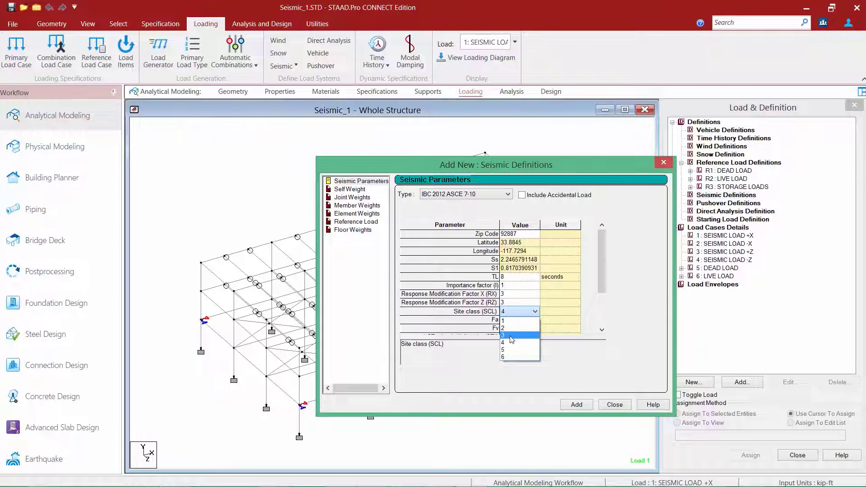
click(513, 335)
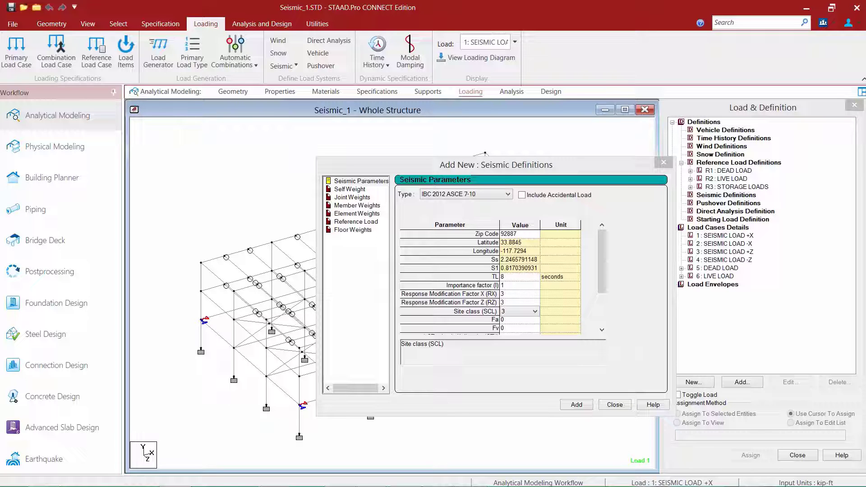
Enter 0.8 for both 'x index in X dir' and 'x index in Z dir'.
drag(605, 270, 603, 311)
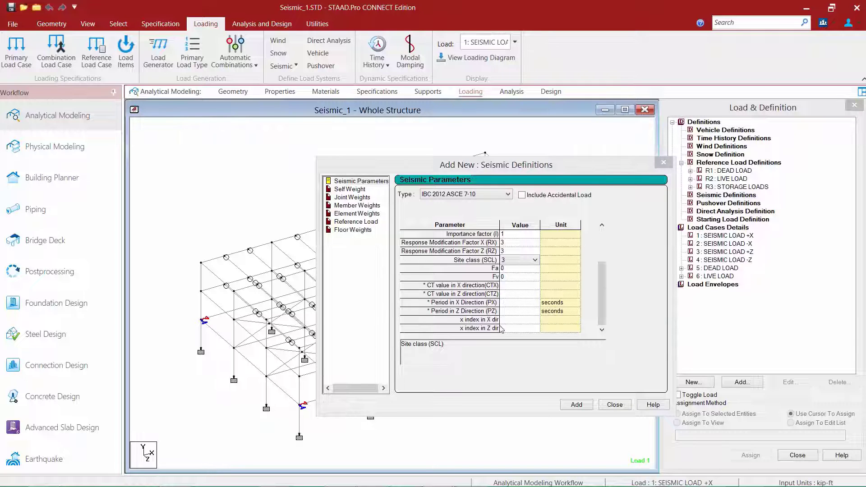
click(519, 321)
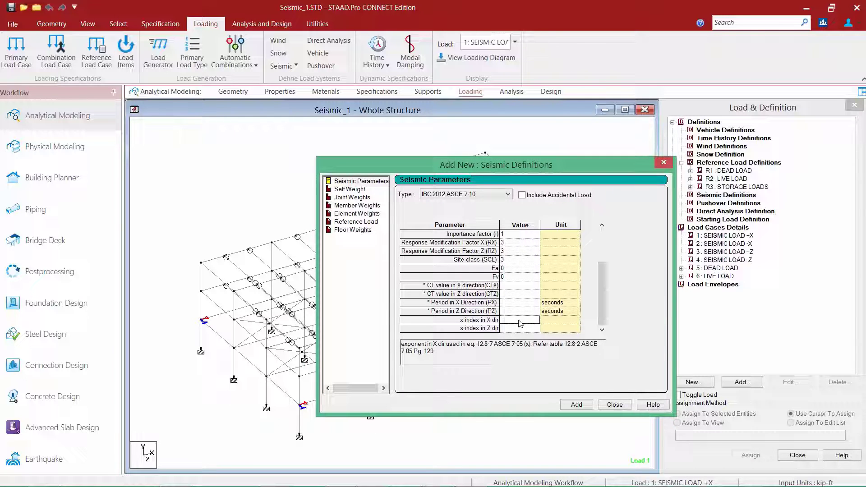
text(0.8)
key(Return)
text(0.8)
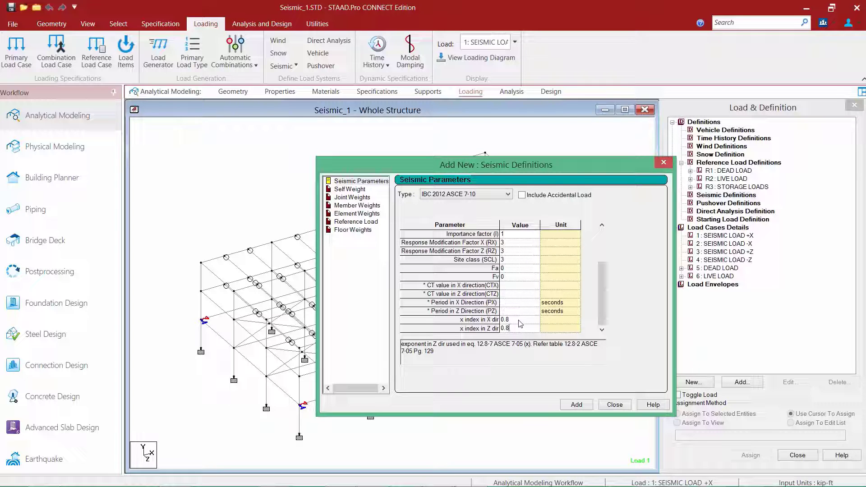
click(520, 303)
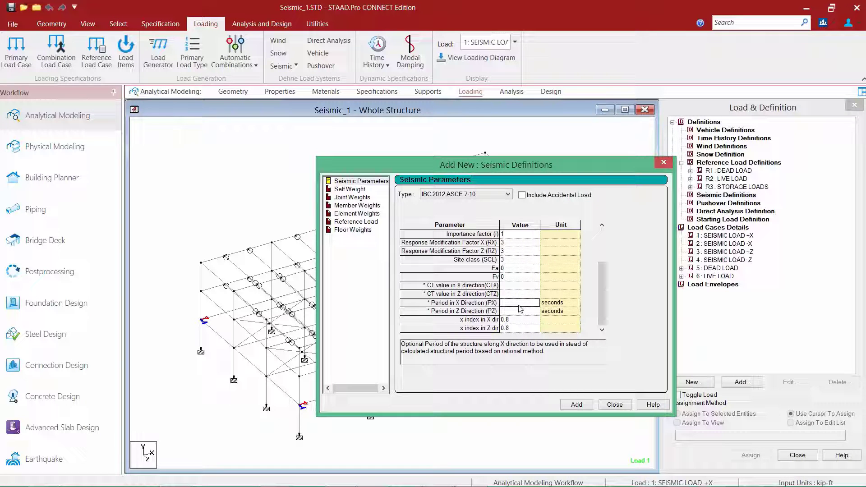
Add the IBC 2012 definition (RX 3, RZ 3, SCLASS 3, TL 8) and open Reference Load.
click(572, 405)
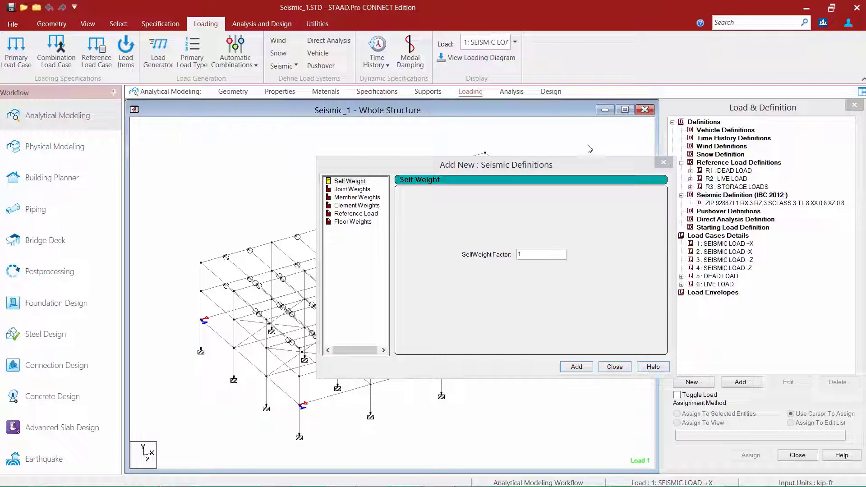
click(557, 164)
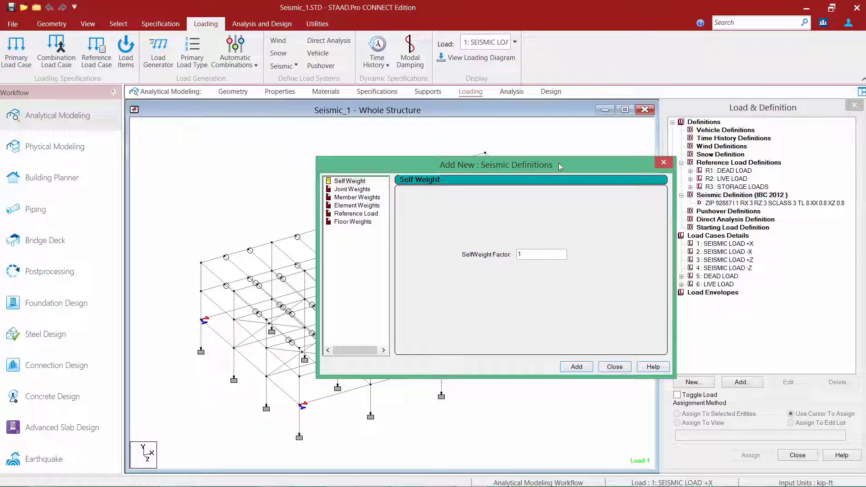
click(359, 215)
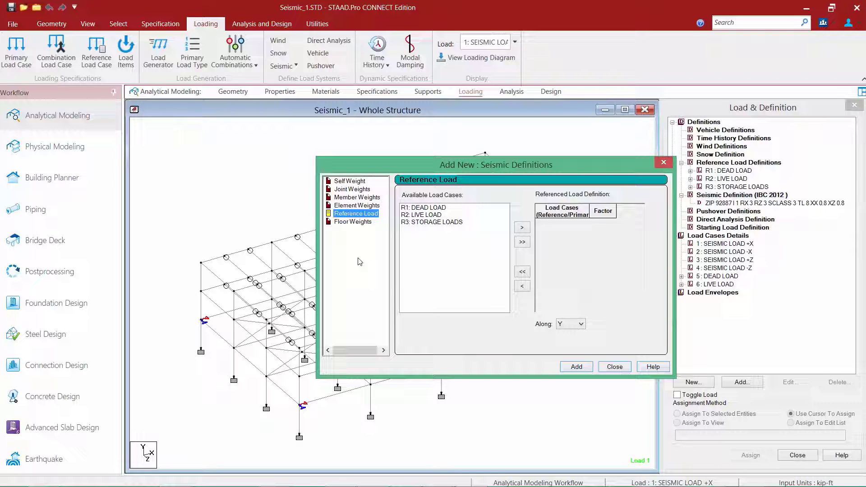
Add a Y reference load combining R1 at factor 1 and R3 at factor 0.25.
click(427, 209)
click(522, 228)
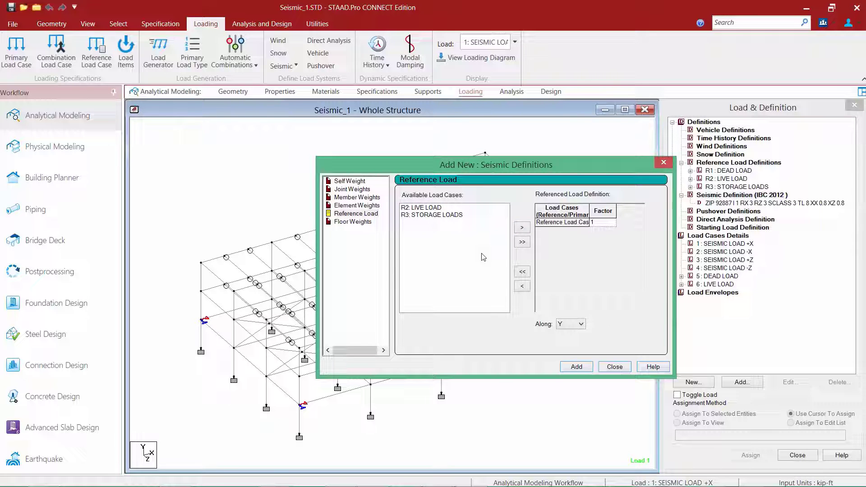
click(446, 215)
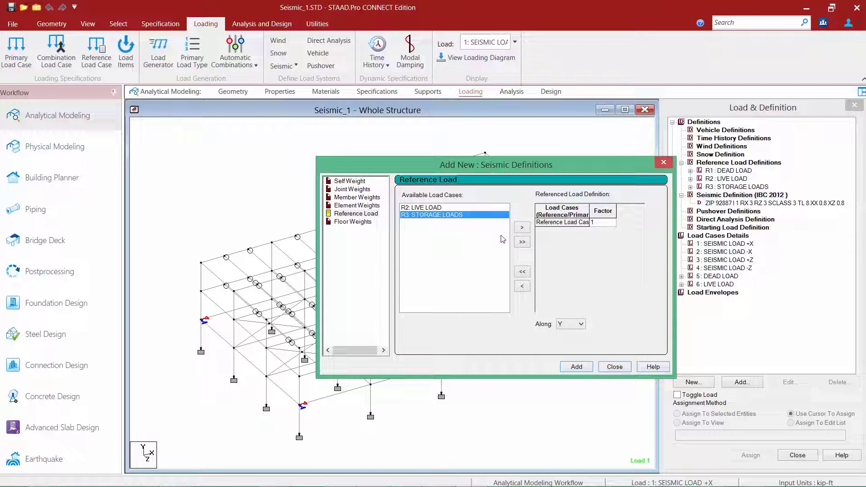
click(522, 228)
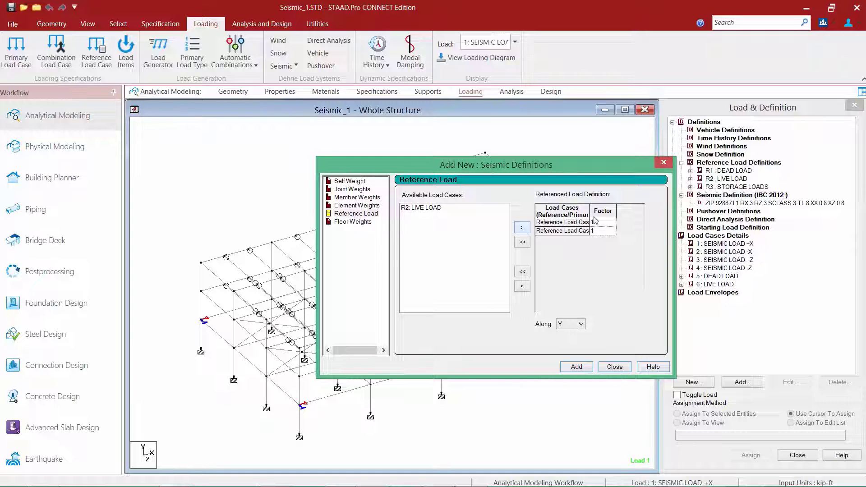
drag(590, 209, 610, 209)
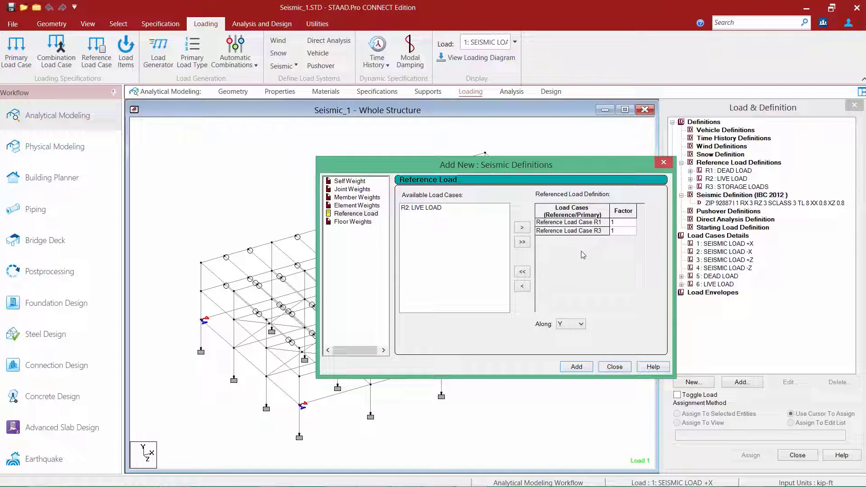
click(623, 231)
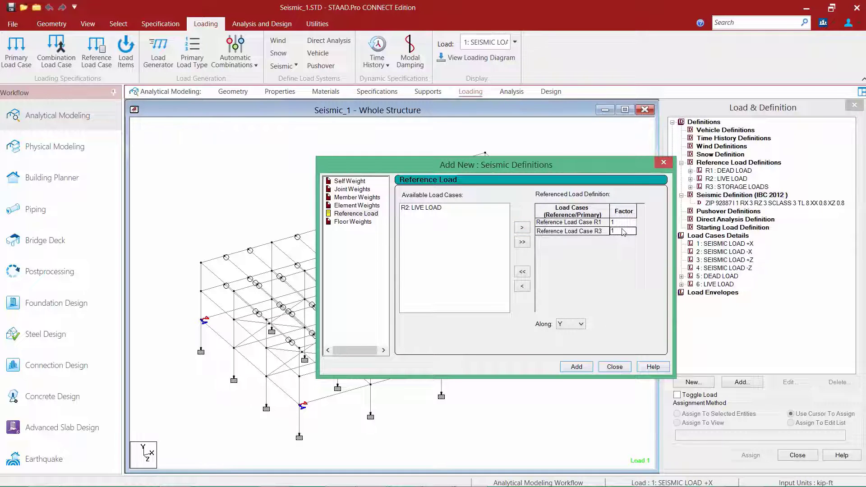
key(BackSpace)
text(0.25)
click(581, 369)
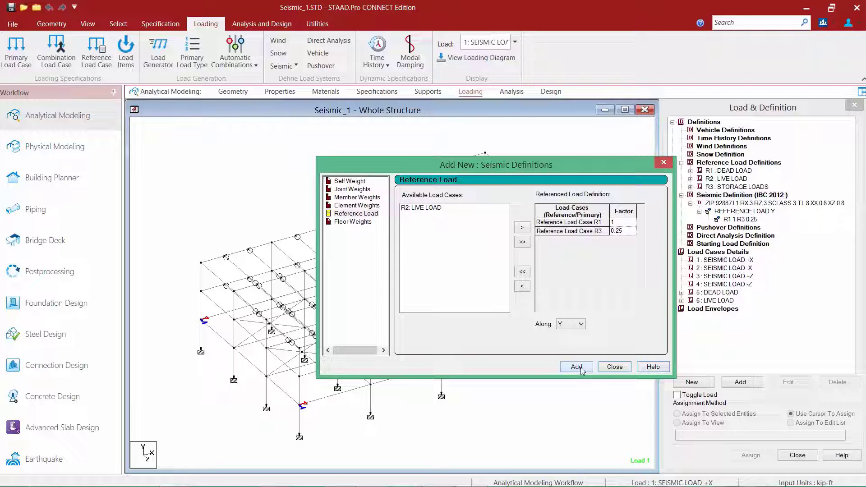
click(605, 370)
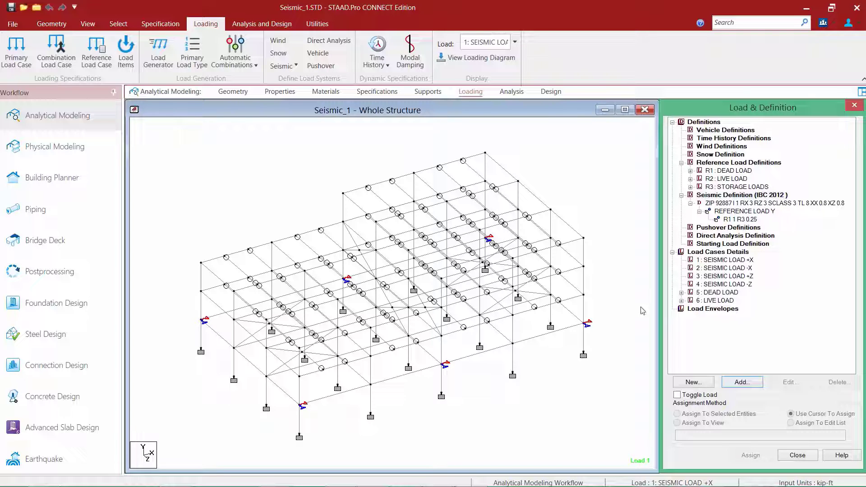
click(709, 262)
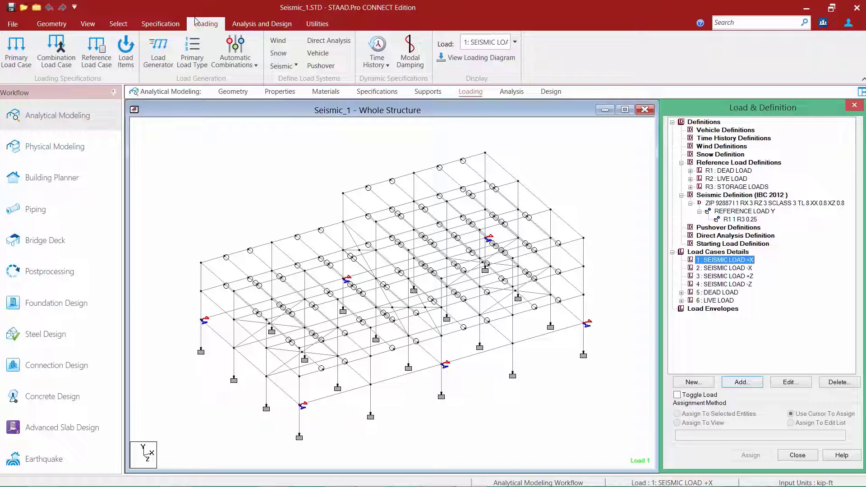
Add an IBC seismic load item in the X direction with factor 1 to load case 1.
click(127, 64)
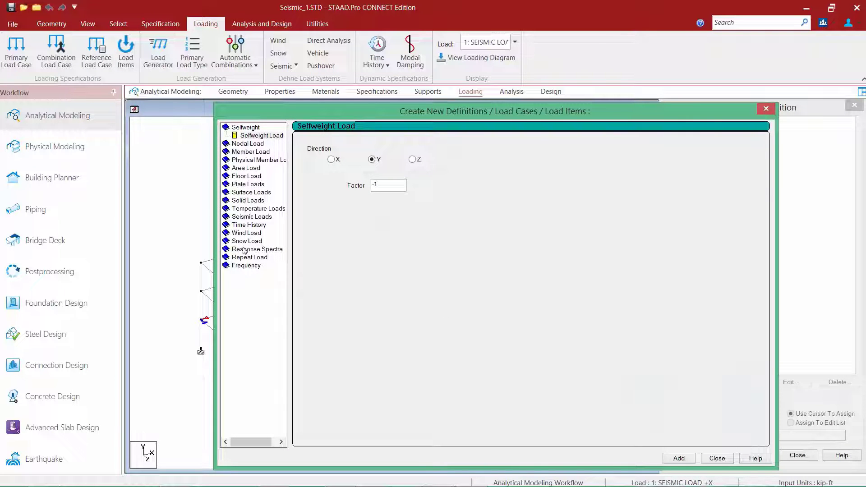
click(246, 216)
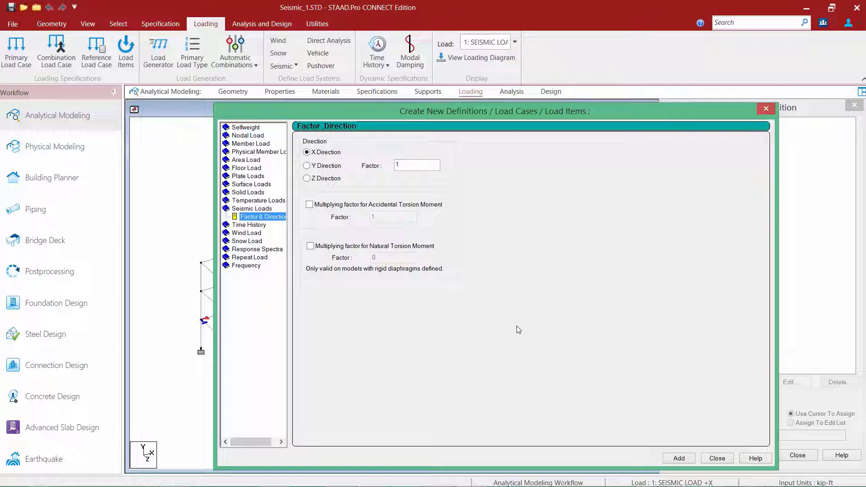
drag(474, 113, 350, 59)
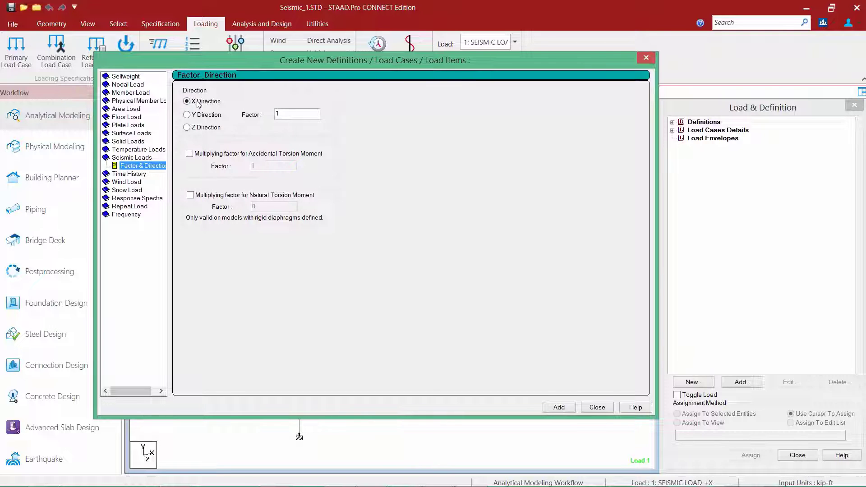
double_click(277, 114)
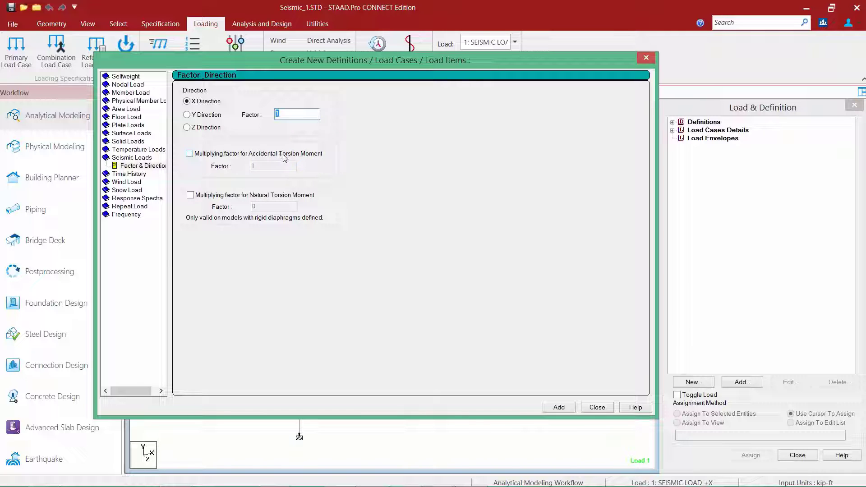
click(554, 408)
click(587, 408)
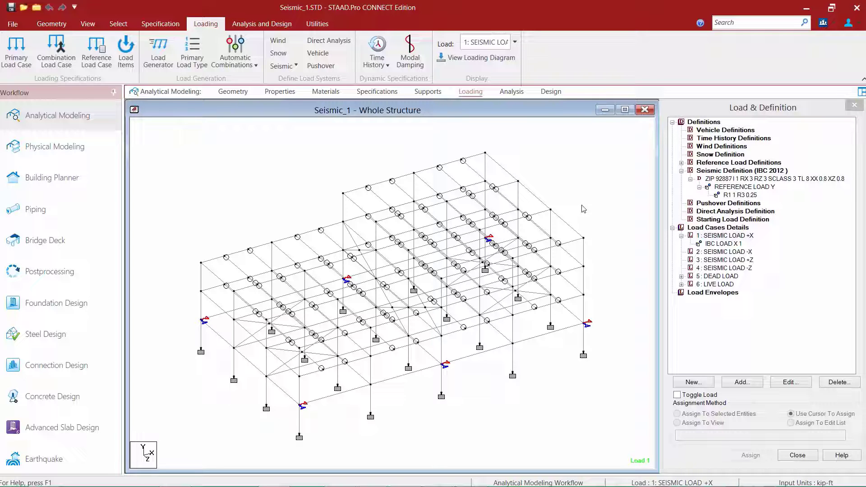
Give load case 2, SEISMIC LOAD -X, an IBC seismic load in X with factor -1.
click(723, 252)
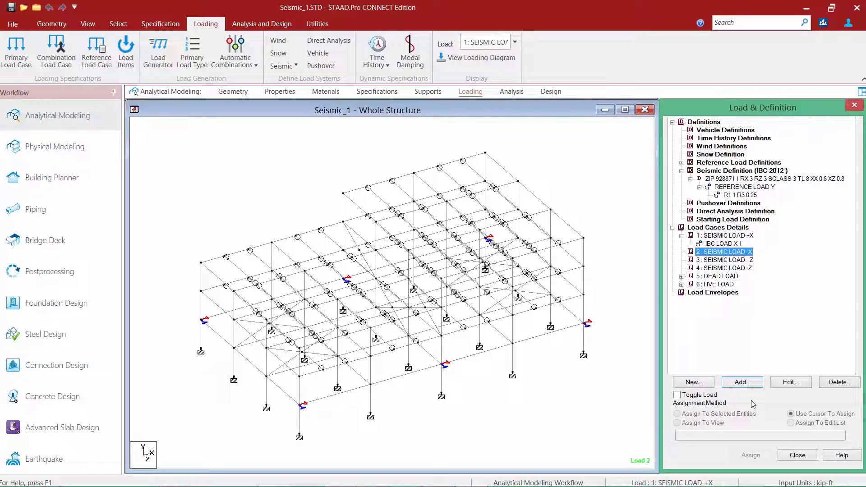
click(745, 383)
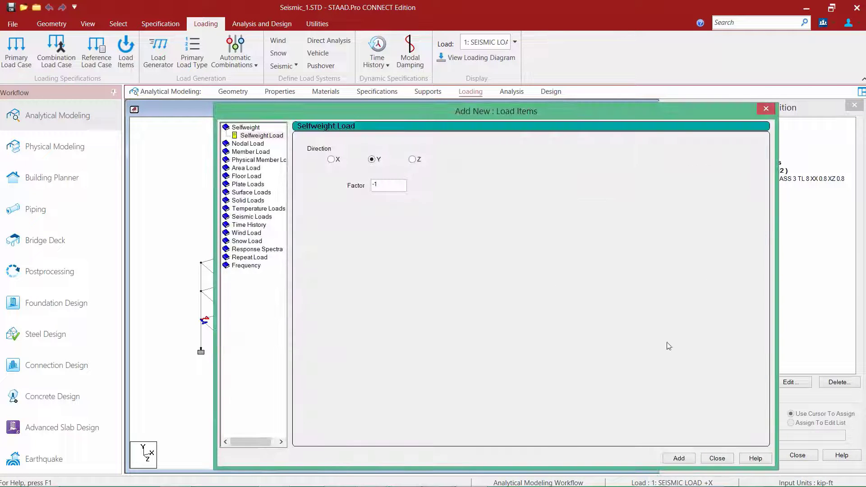
click(247, 217)
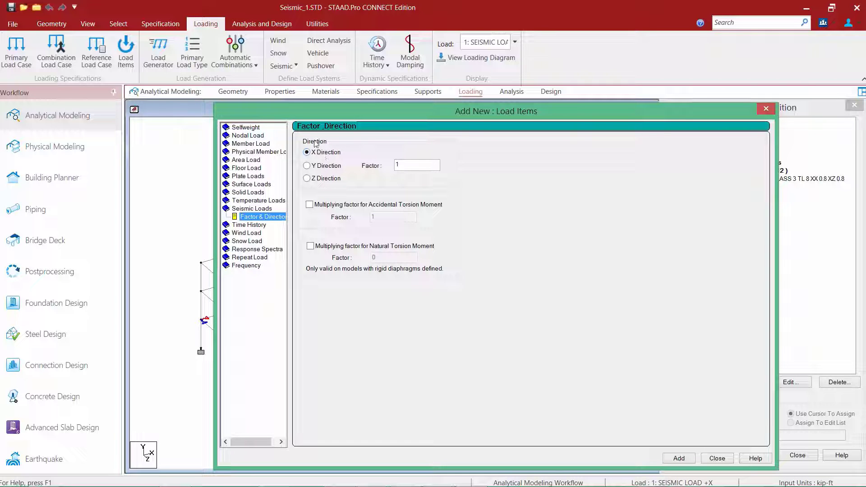
double_click(405, 164)
text(-1)
click(679, 458)
click(715, 459)
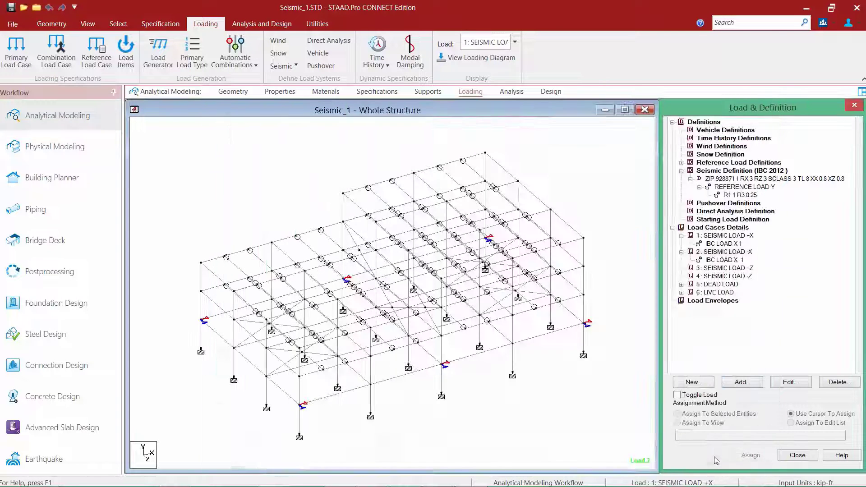
Give load case 3, SEISMIC LOAD +Z, an IBC seismic load in Z with factor 1.
click(721, 269)
click(746, 383)
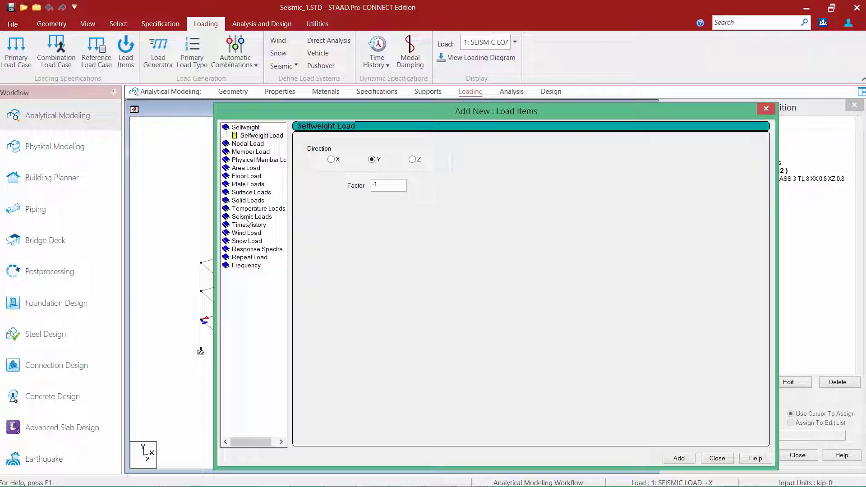
click(248, 216)
click(326, 180)
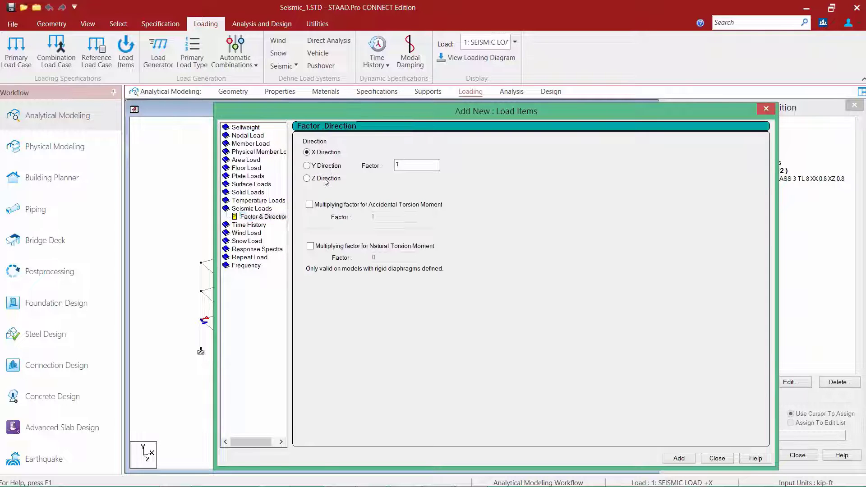
click(717, 459)
Give load case 4 an IBC seismic load in Z with factor -1, then save the model.
click(720, 285)
click(742, 382)
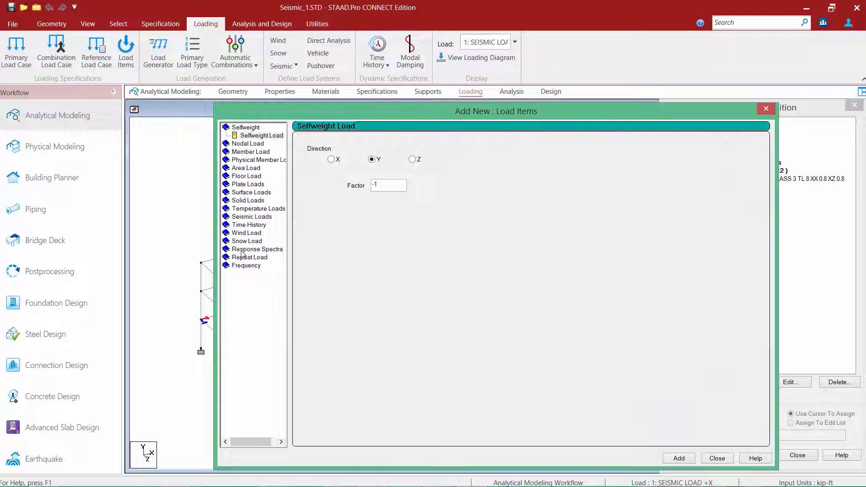
click(244, 218)
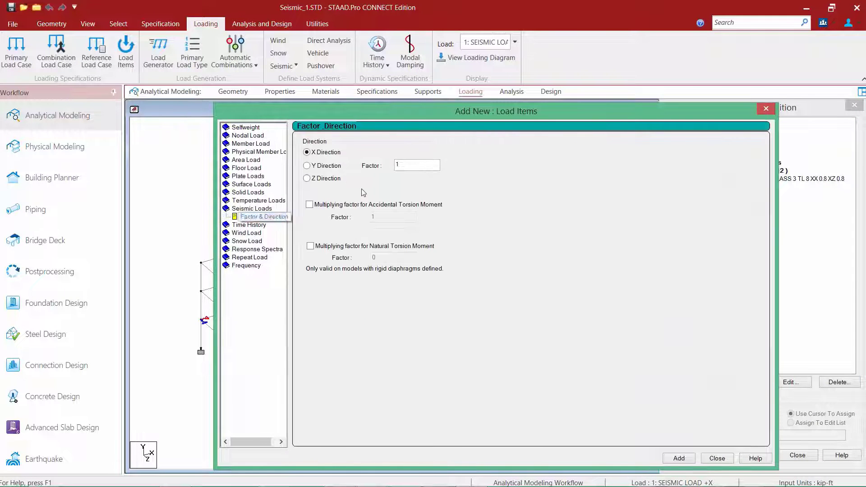
click(315, 179)
text(-1)
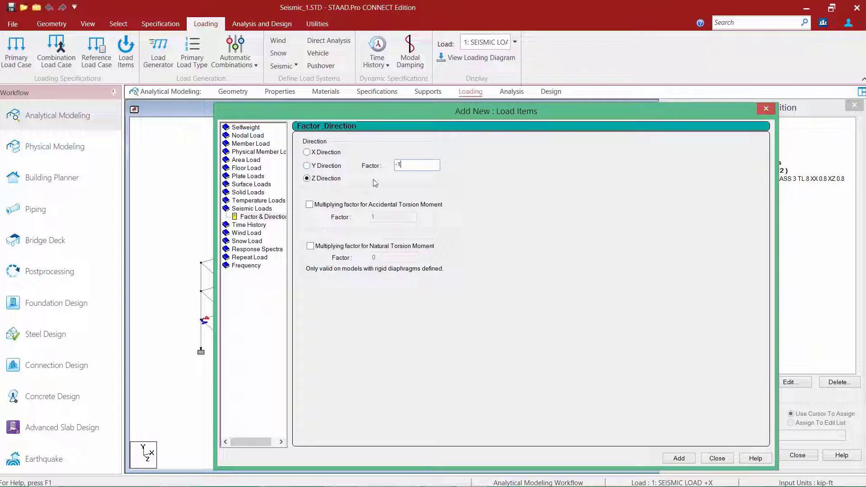
click(707, 460)
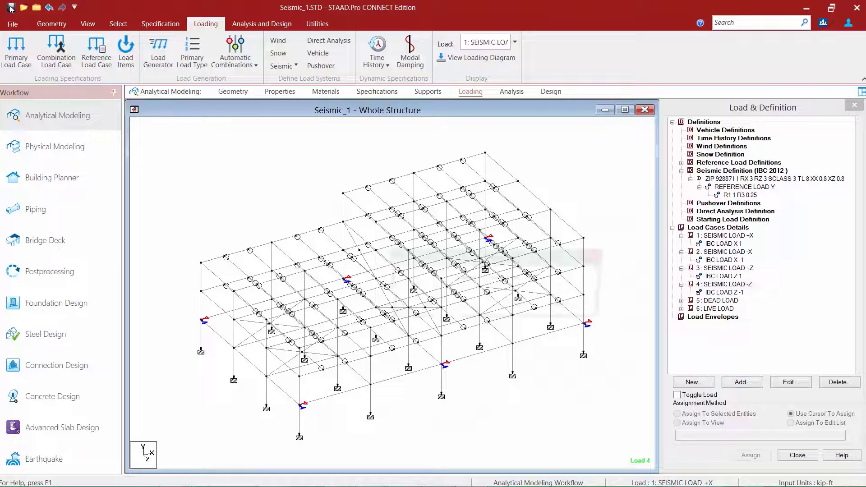
click(10, 8)
click(424, 306)
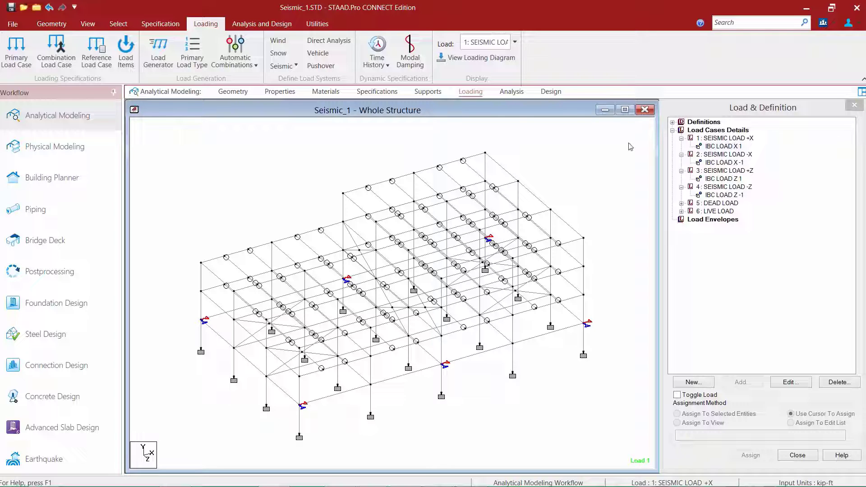
Save and run the analysis, choosing to view the Seismic1.anl output file afterwards.
click(510, 92)
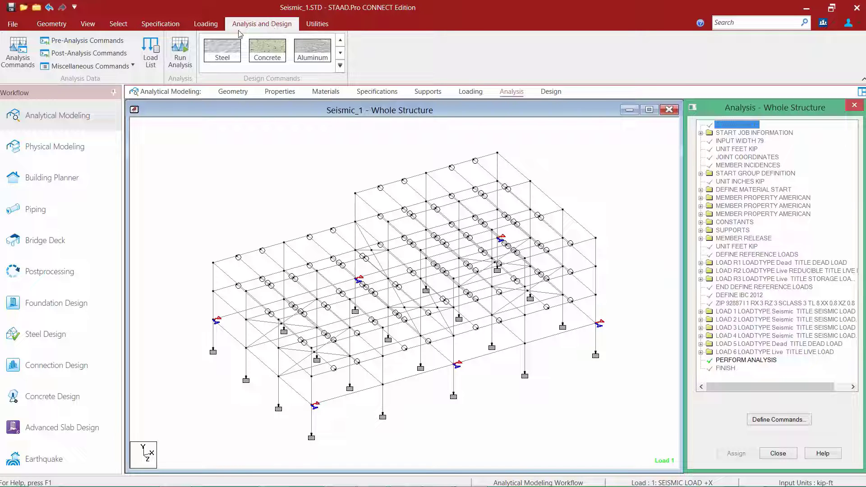
click(183, 52)
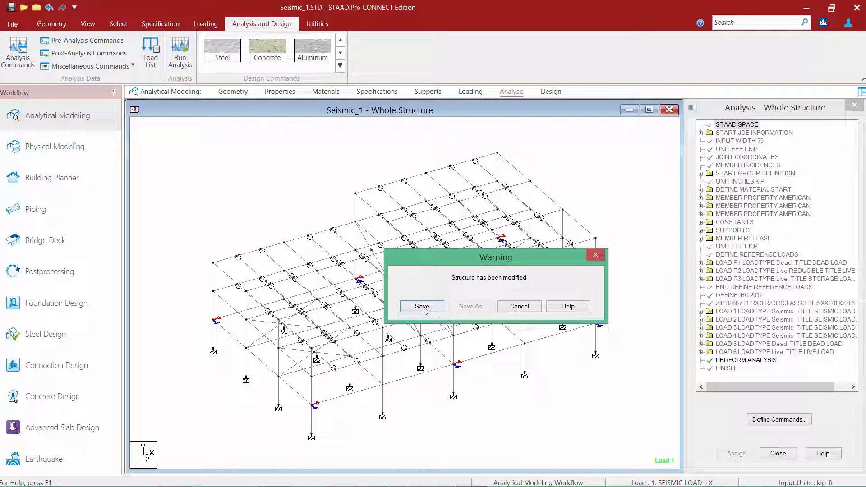
click(422, 307)
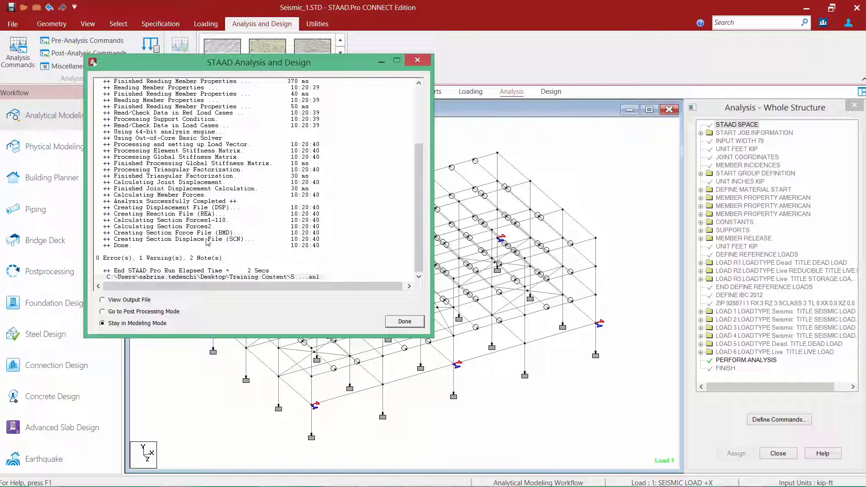
click(109, 301)
click(412, 323)
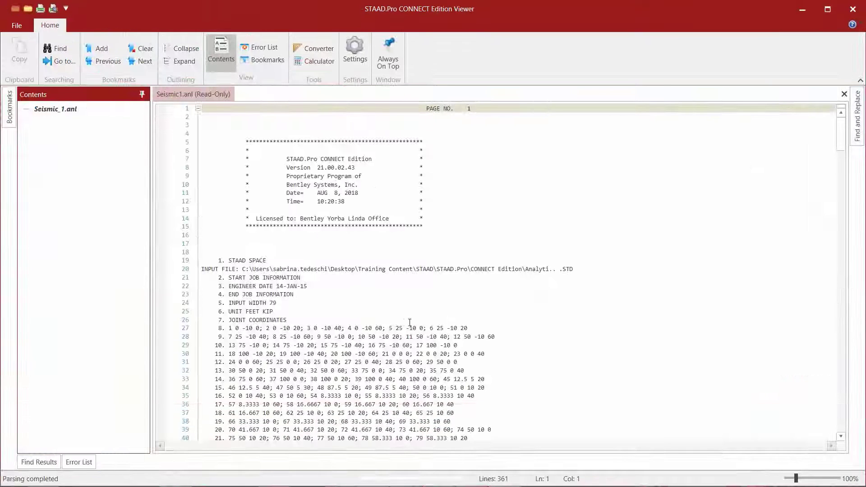
Scroll the output to the IBC 2012 seismic load along X block (base shear 1939.35 kip).
click(413, 321)
scroll(406, 334, down, 14)
scroll(402, 333, down, 20)
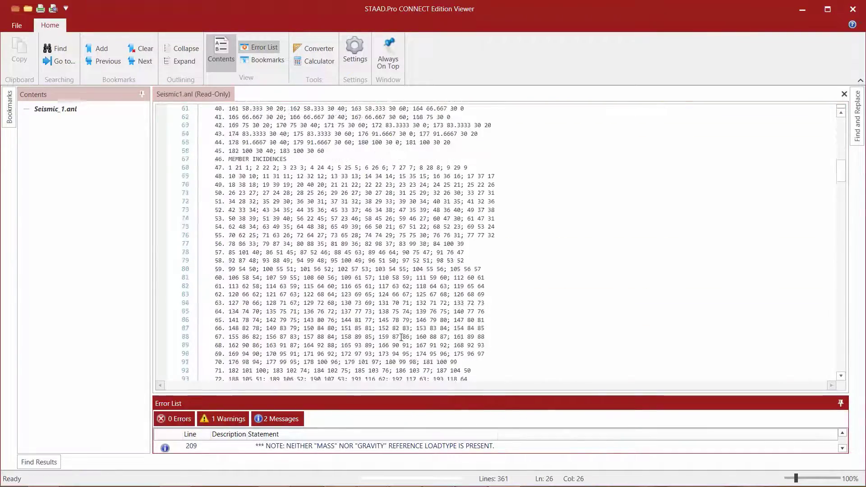
scroll(392, 319, down, 20)
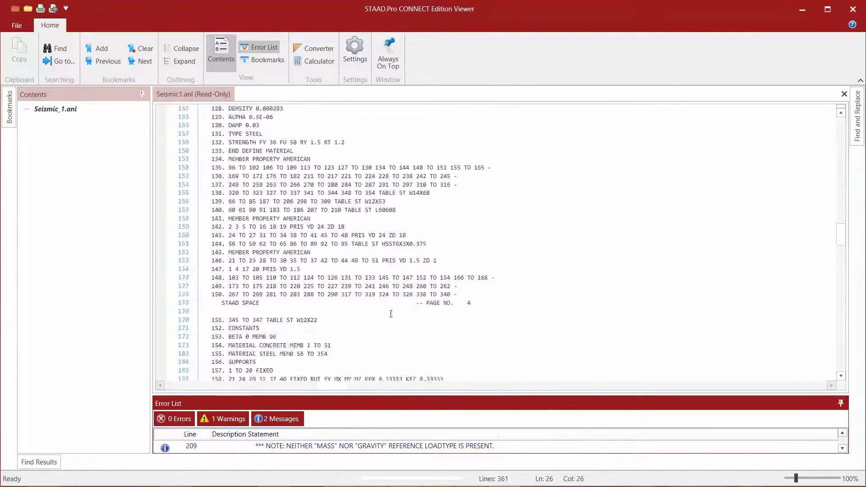
scroll(391, 311, down, 19)
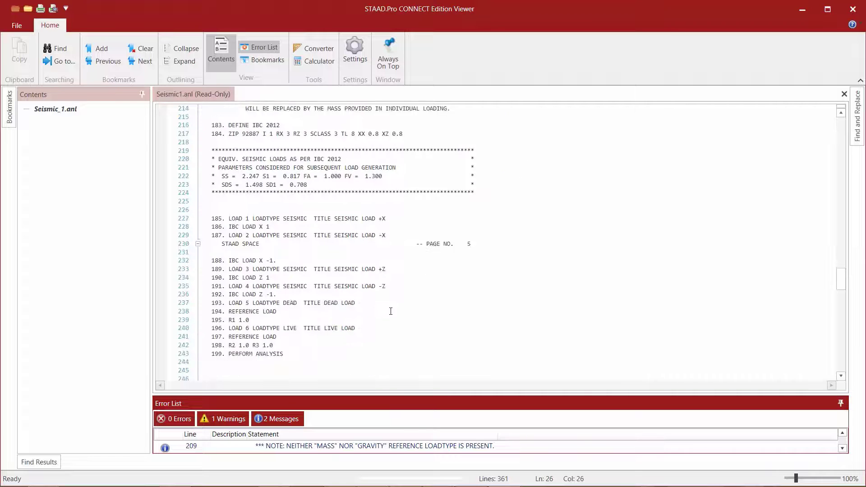
scroll(380, 307, down, 5)
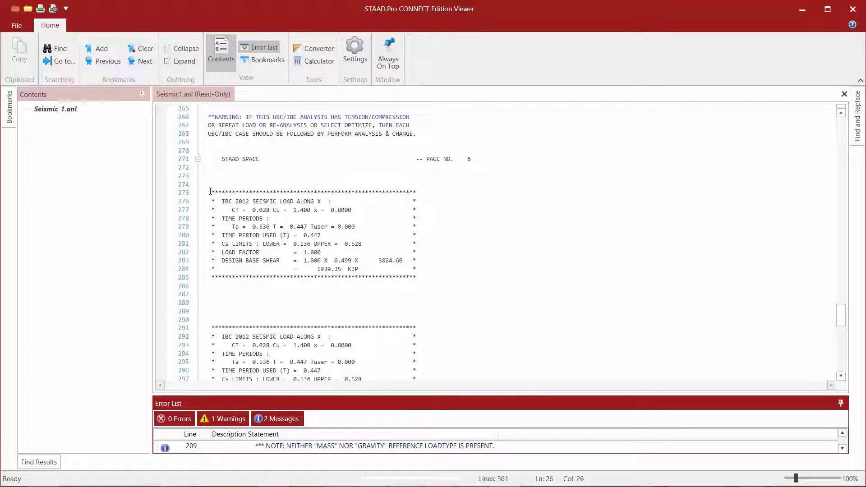
click(215, 197)
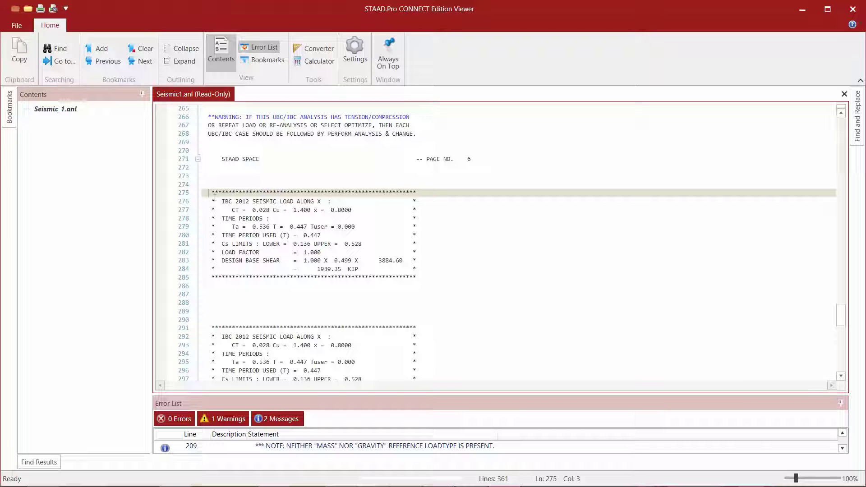
Highlight the X-direction design base shear values, +1939.35 and -1939.35 KIP.
click(361, 270)
drag(362, 269, 315, 270)
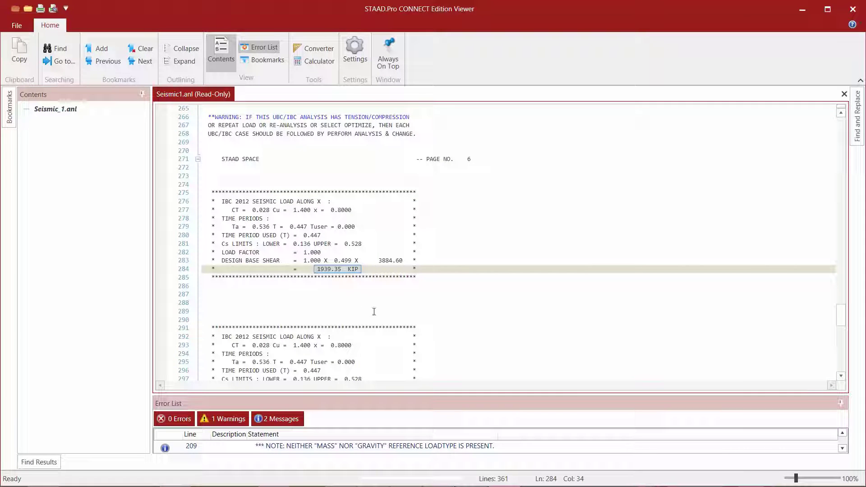
click(471, 303)
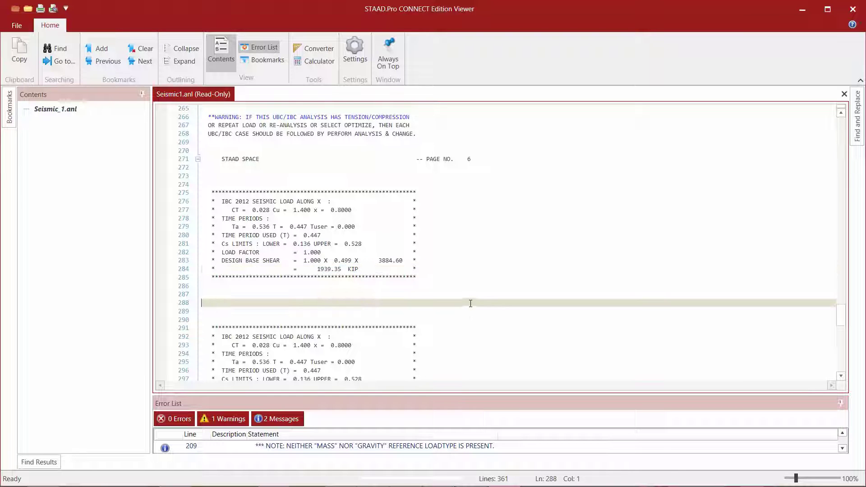
scroll(470, 303, down, 4)
drag(365, 306, 317, 312)
click(455, 322)
Highlight the Z-direction 1222.89 KIP base shear and continue down to the FINISH line.
scroll(454, 323, down, 5)
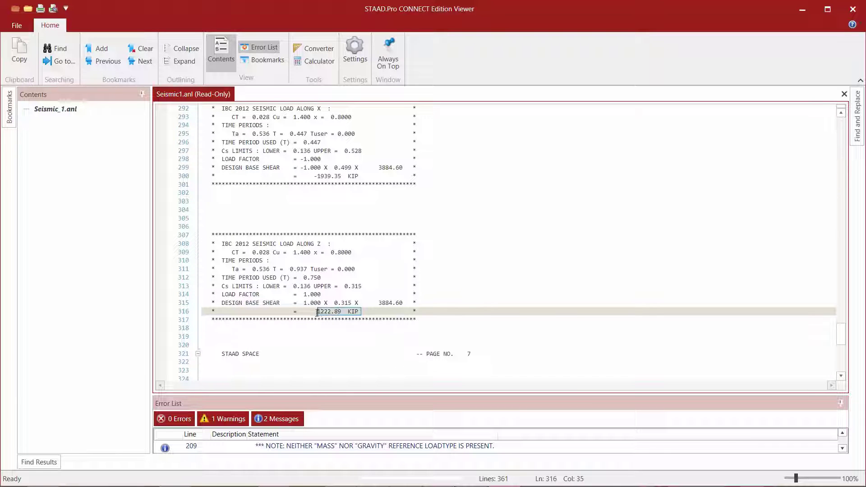
click(492, 311)
scroll(478, 326, down, 4)
scroll(479, 326, down, 3)
drag(368, 286, 311, 286)
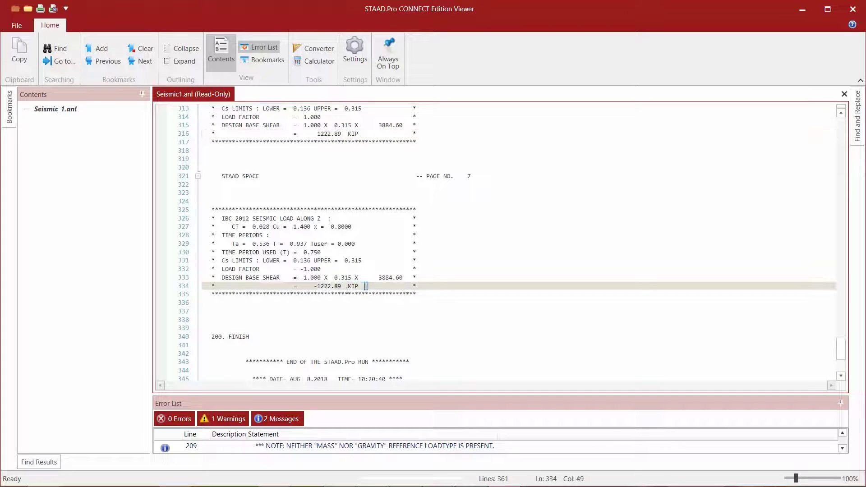
click(322, 334)
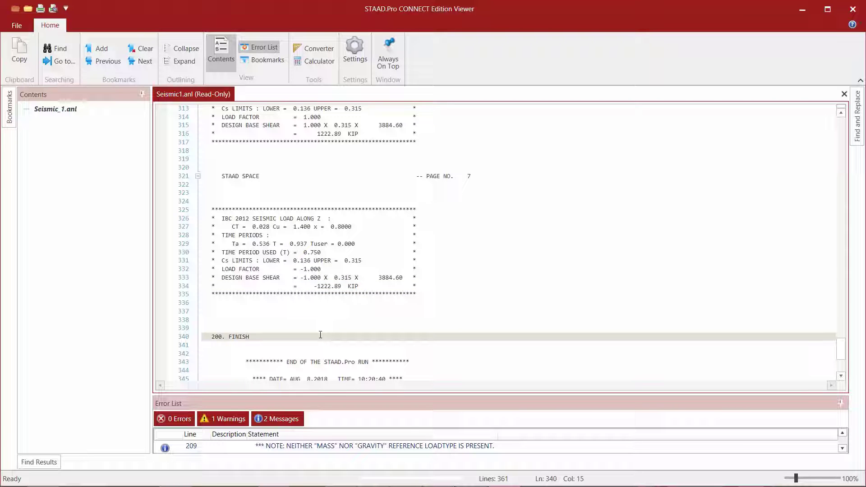
Return to the model and display load case 1's IBC LOAD X 1 seismic forces on the frame.
click(849, 10)
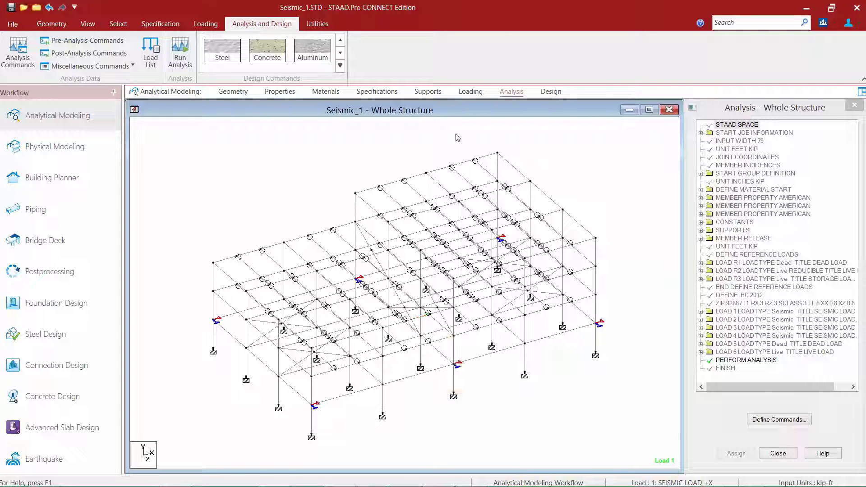
click(470, 93)
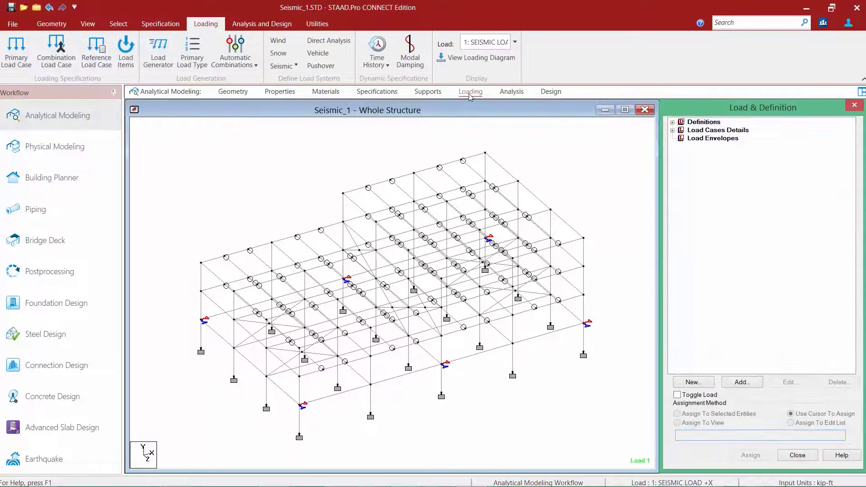
click(672, 130)
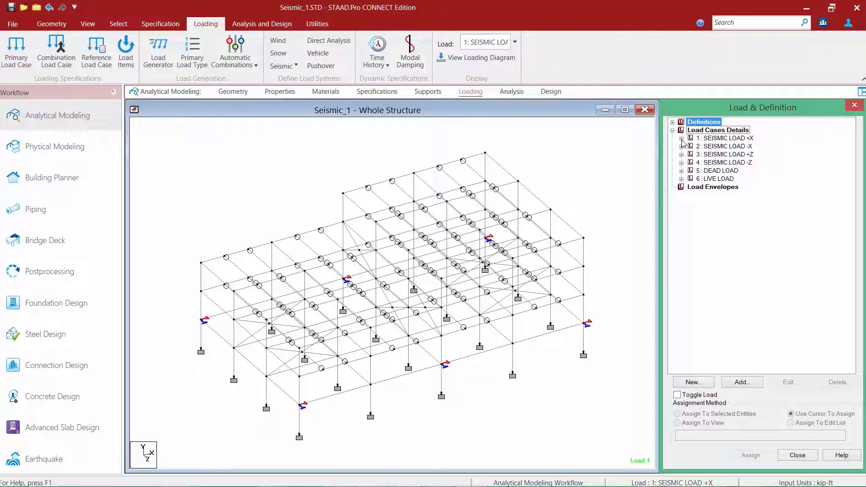
click(682, 139)
click(709, 147)
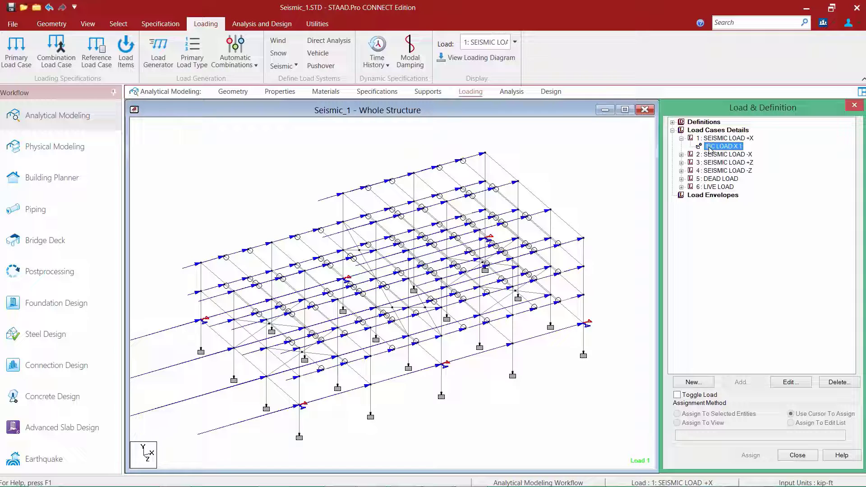
Turn on Load Values labels in the Diagrams label settings from the View tab.
click(92, 24)
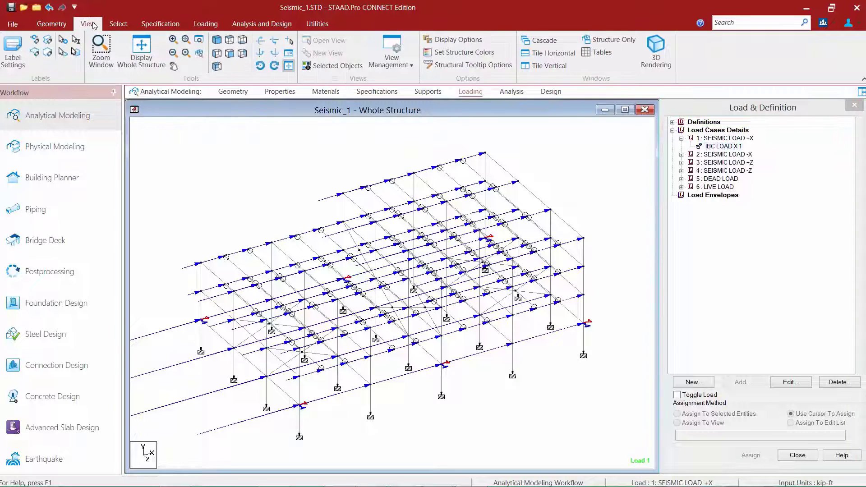
click(13, 58)
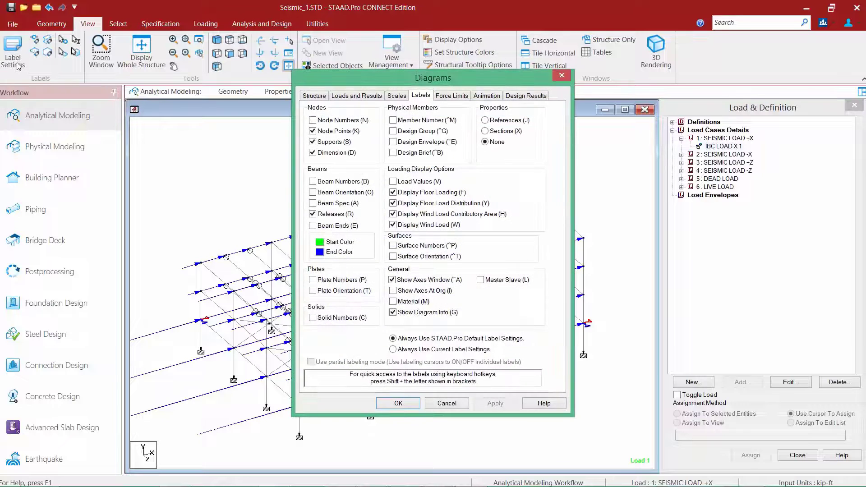
click(393, 181)
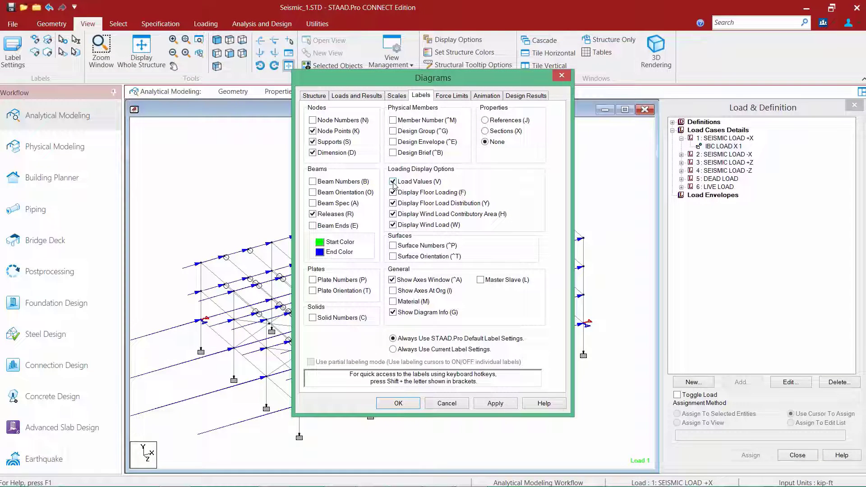